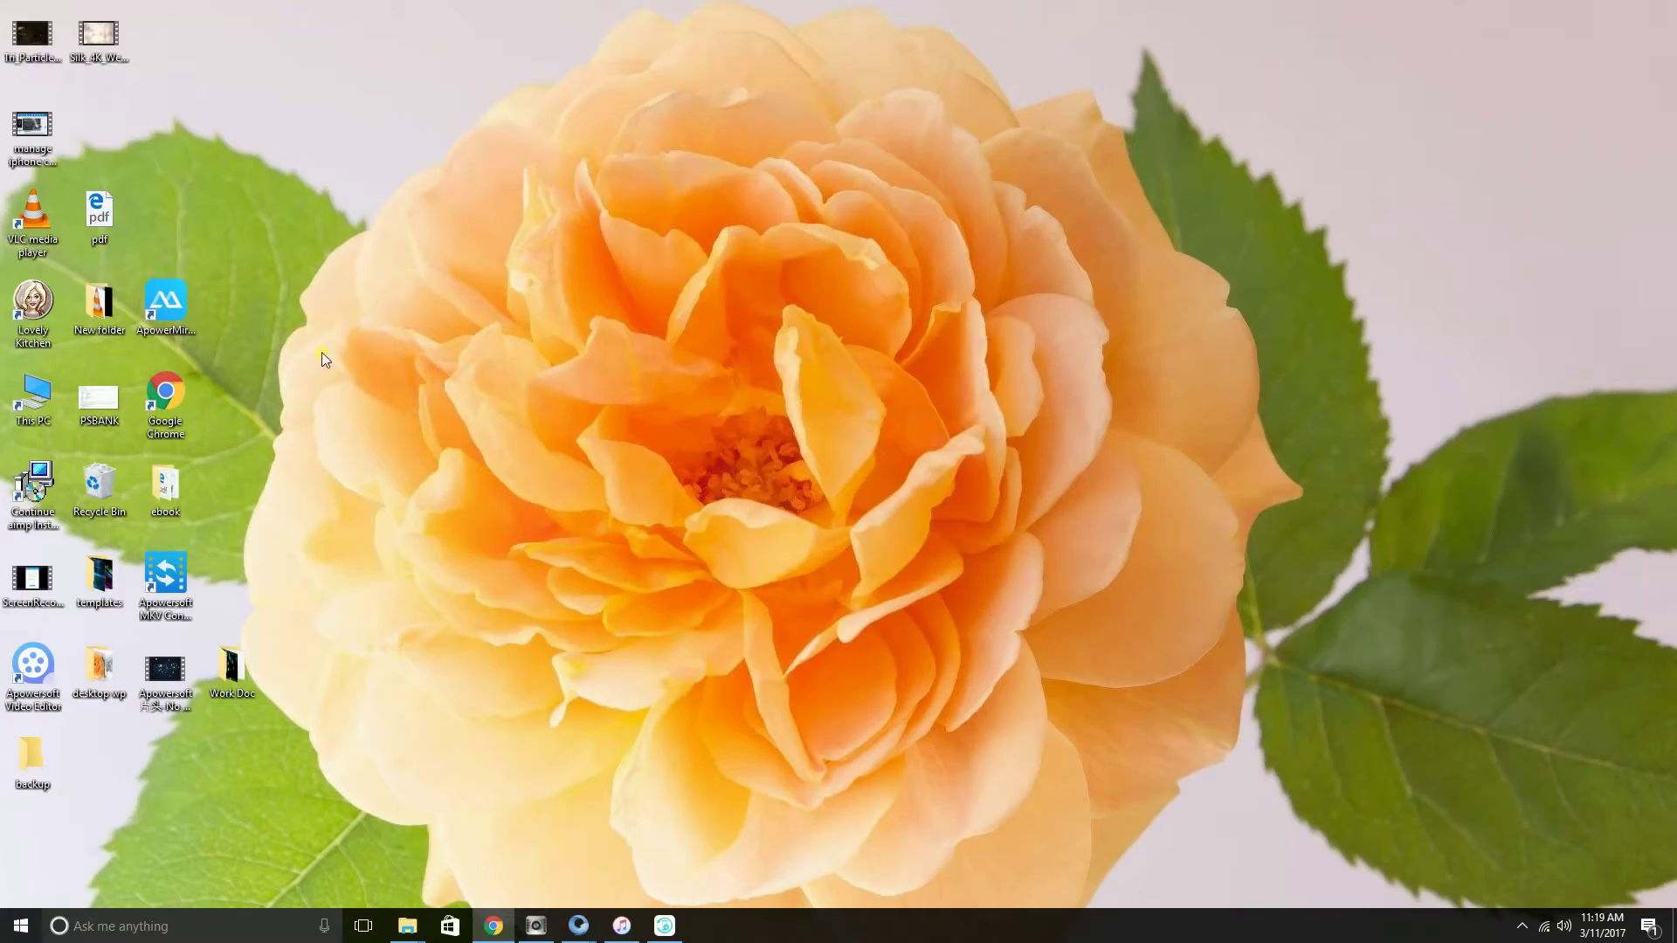
# Launch ApowerMirror and mirror the iPhone home screen on the PC
pyautogui.click(162, 308)
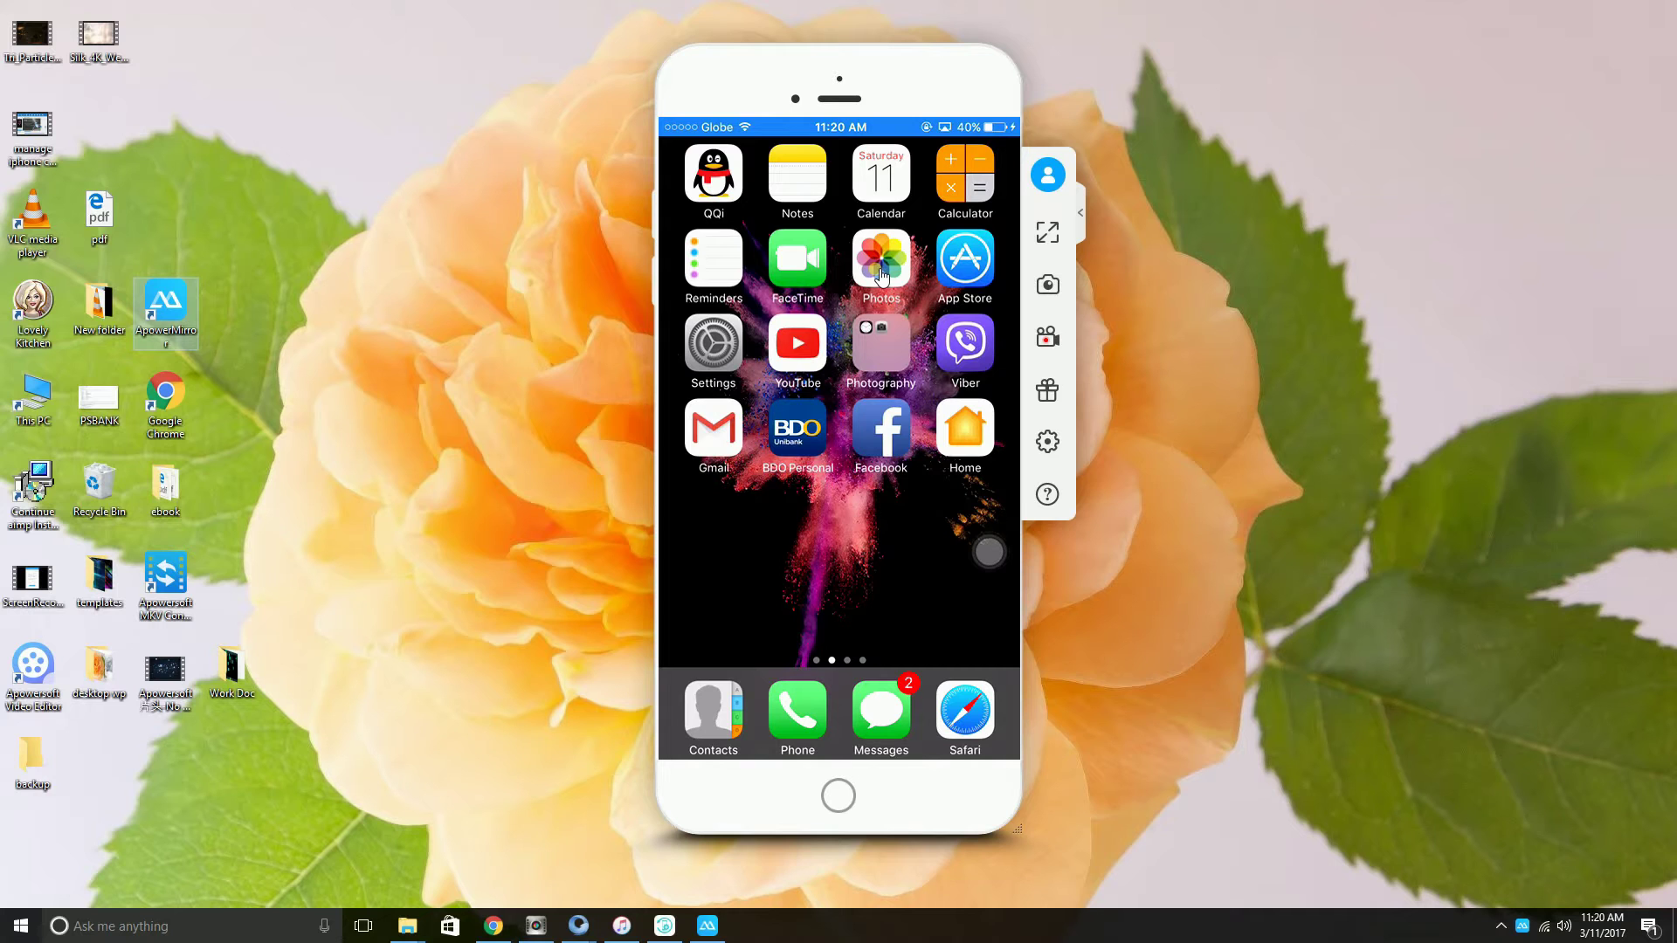
# Play the last video in the phone's Photos Videos album, shown landscape in the mirror
pyautogui.click(880, 276)
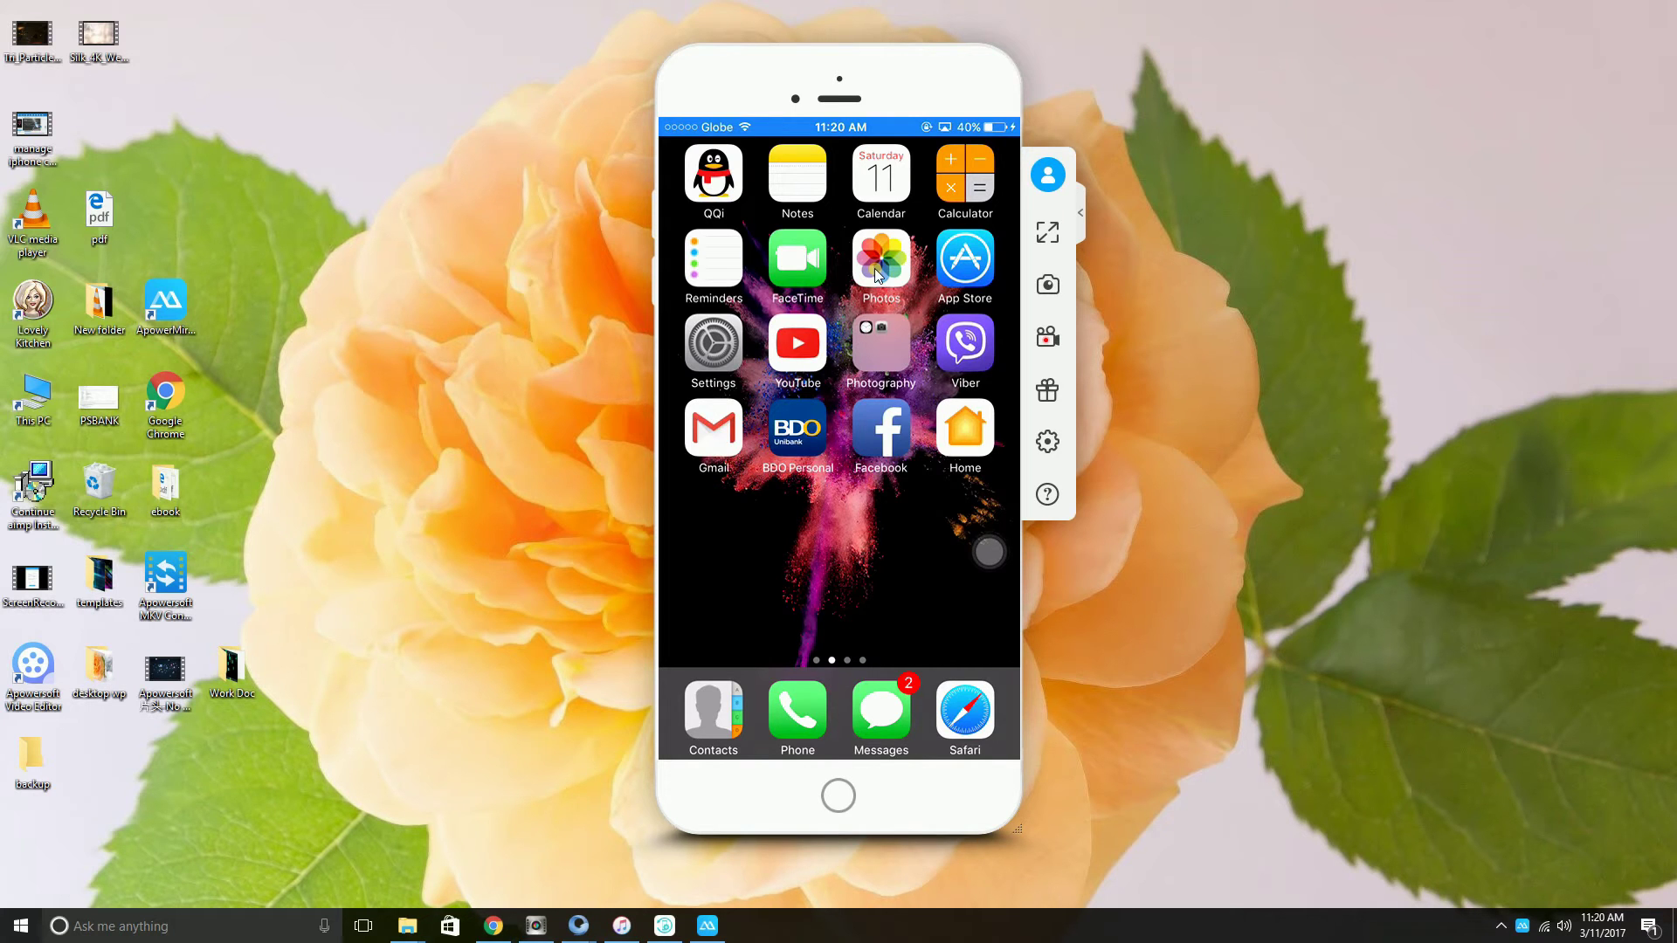
pyautogui.click(879, 272)
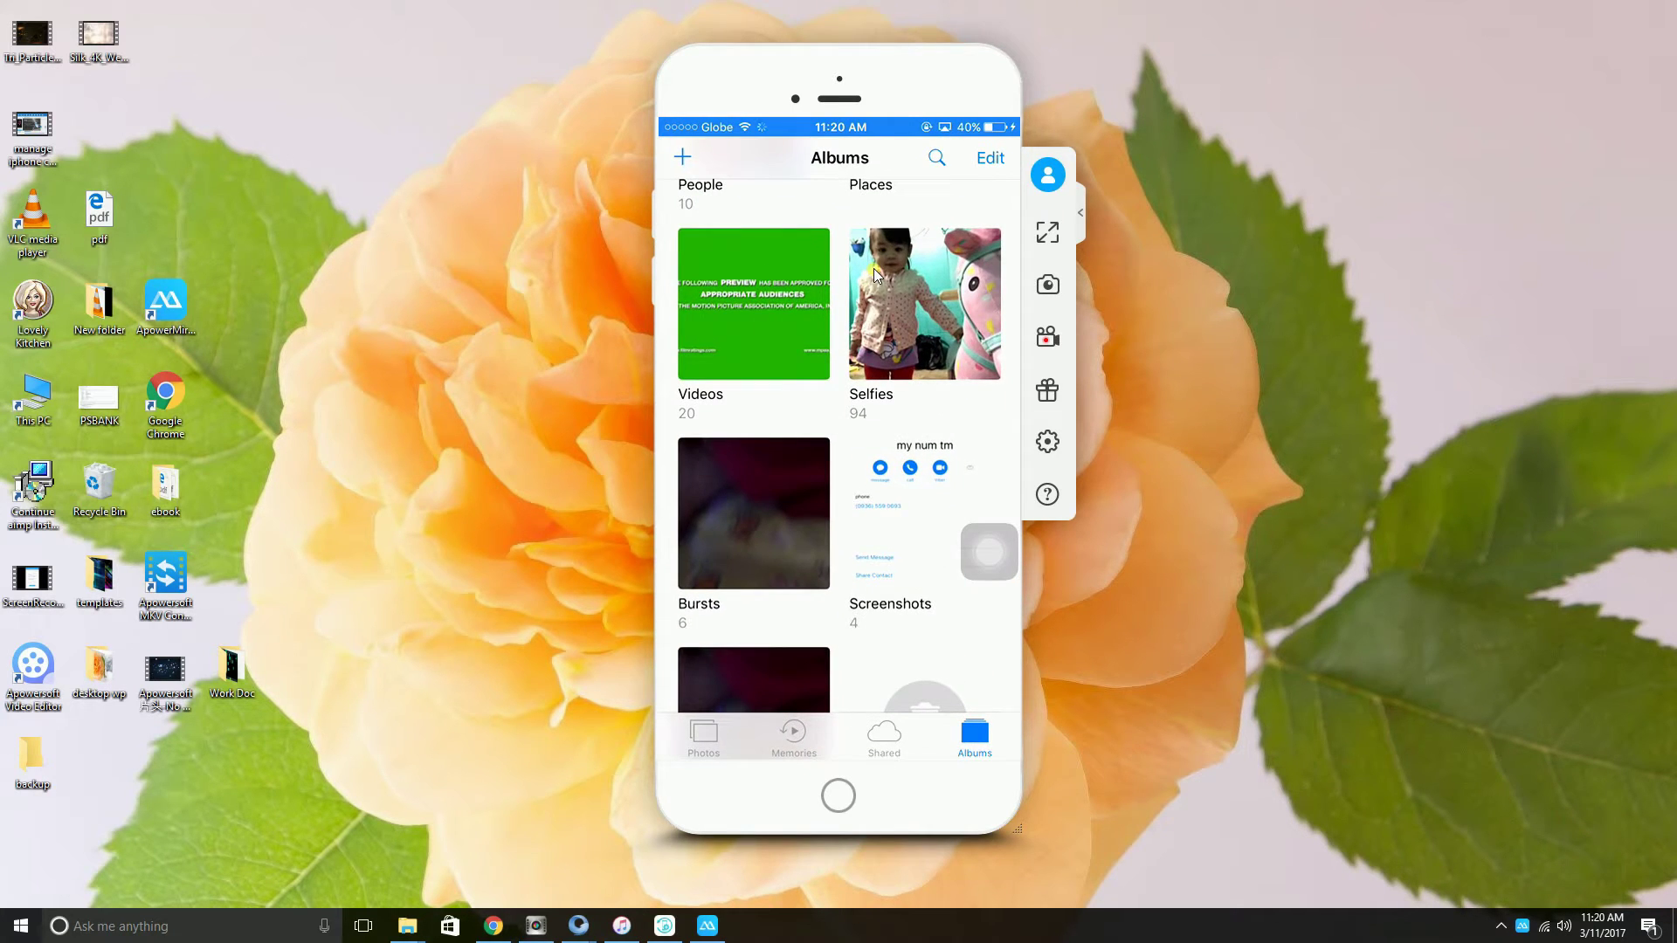
pyautogui.click(716, 343)
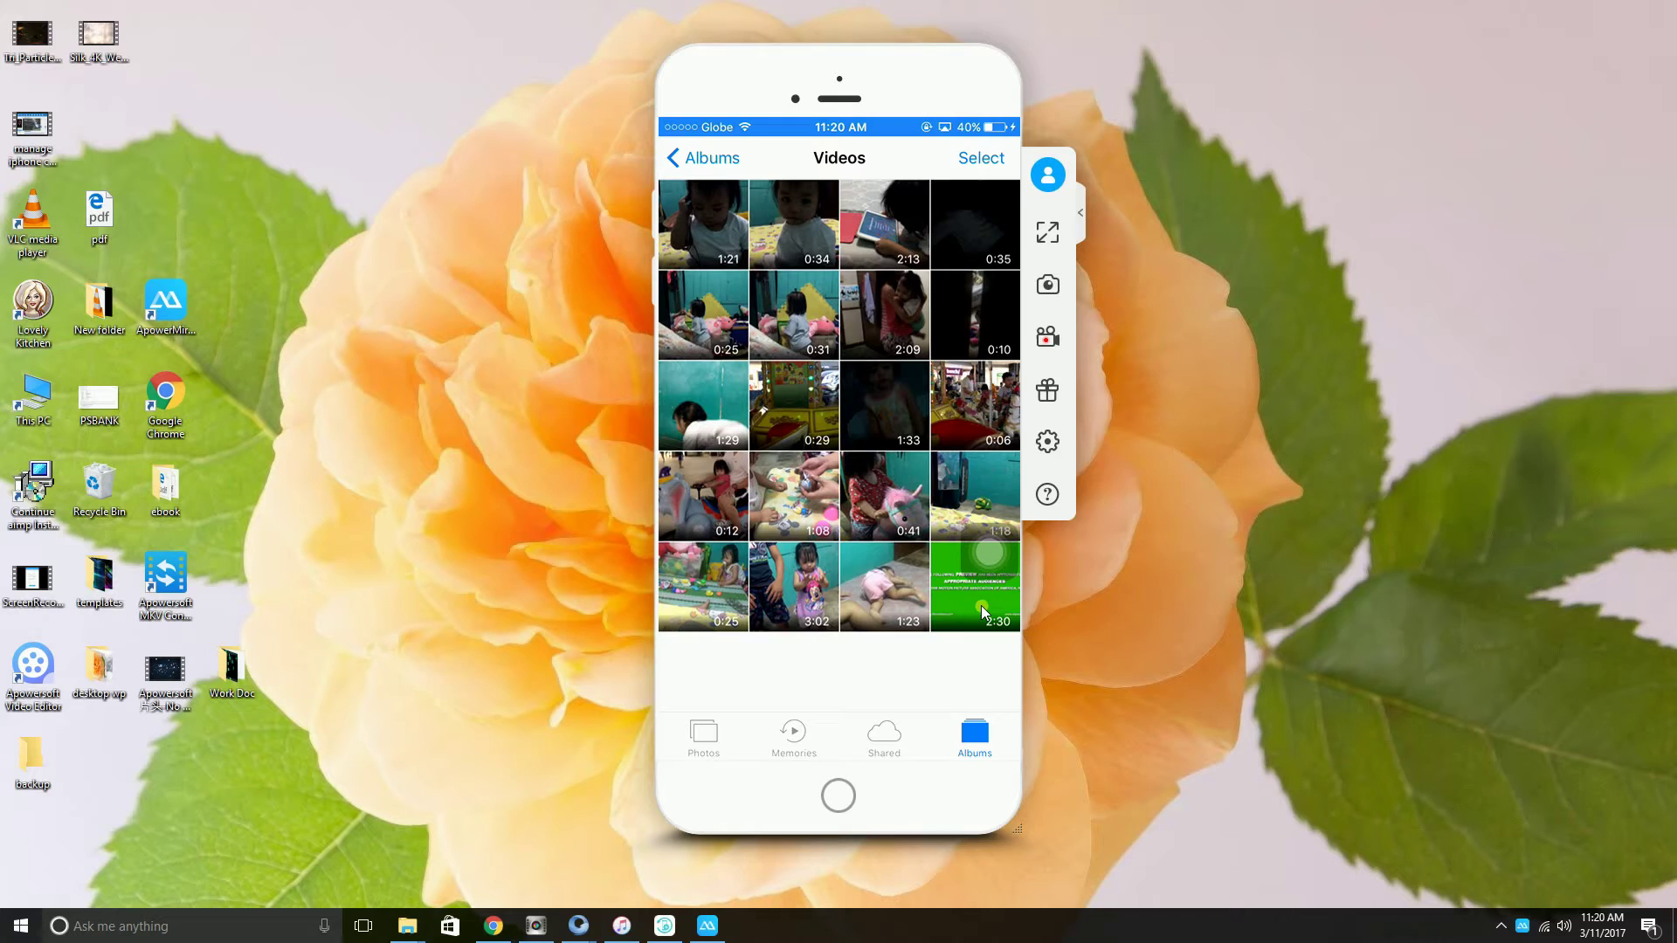
pyautogui.click(981, 605)
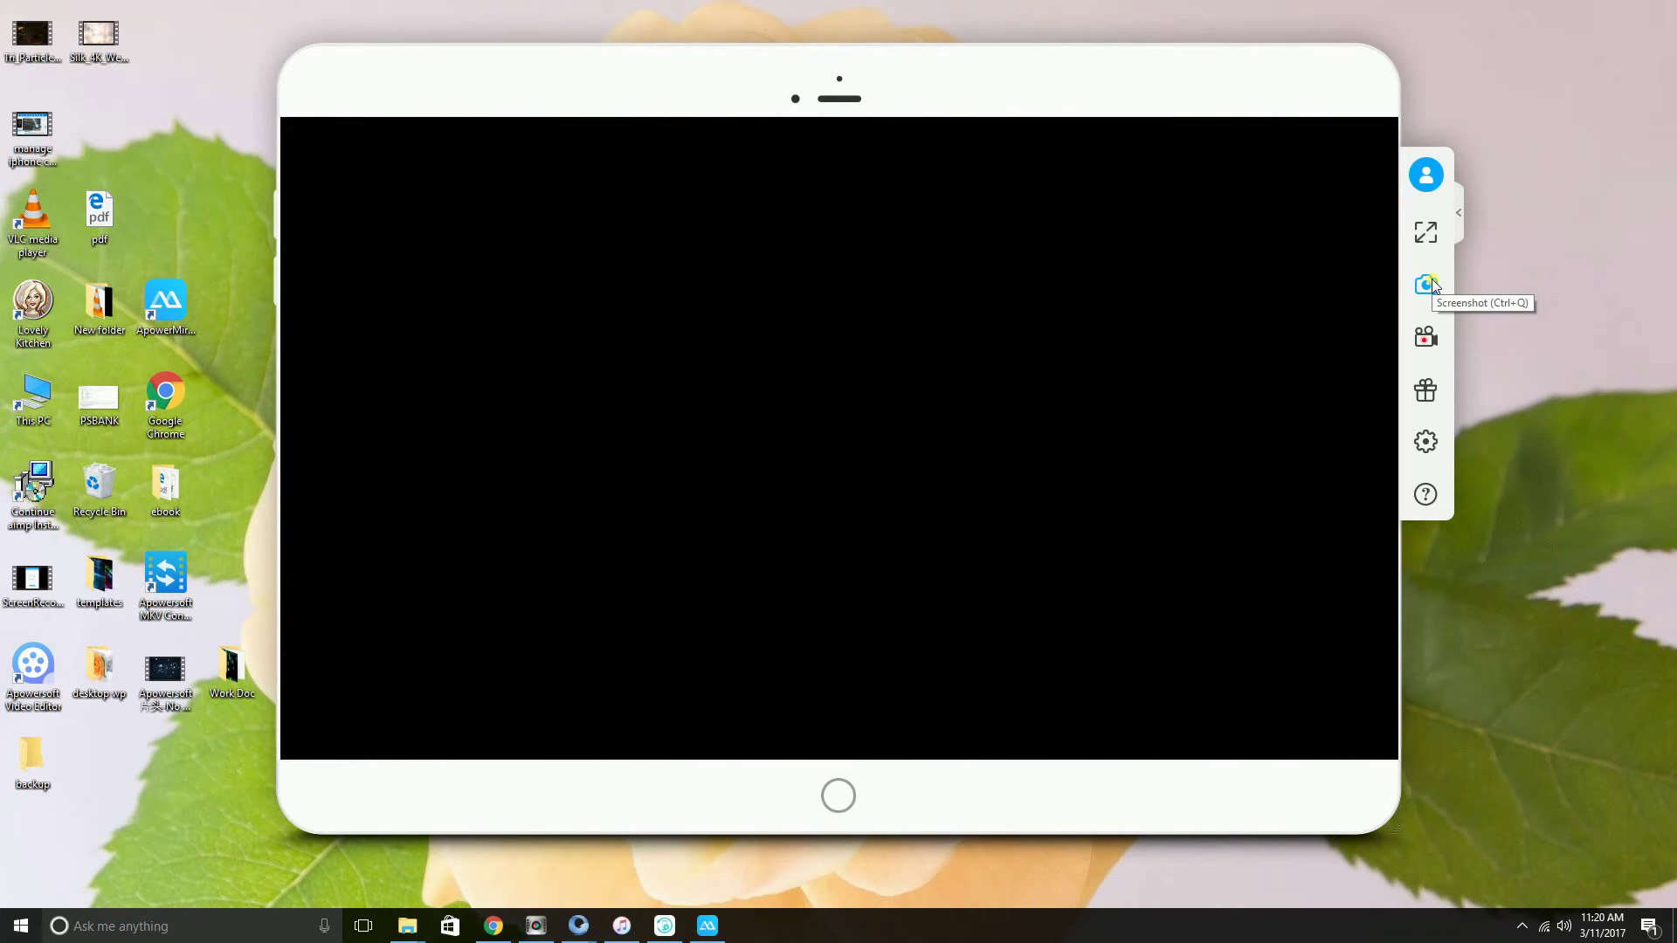
# Capture screenshot 20170311_112045 of the trailer, view it, then close the viewer and folder
pyautogui.click(1427, 284)
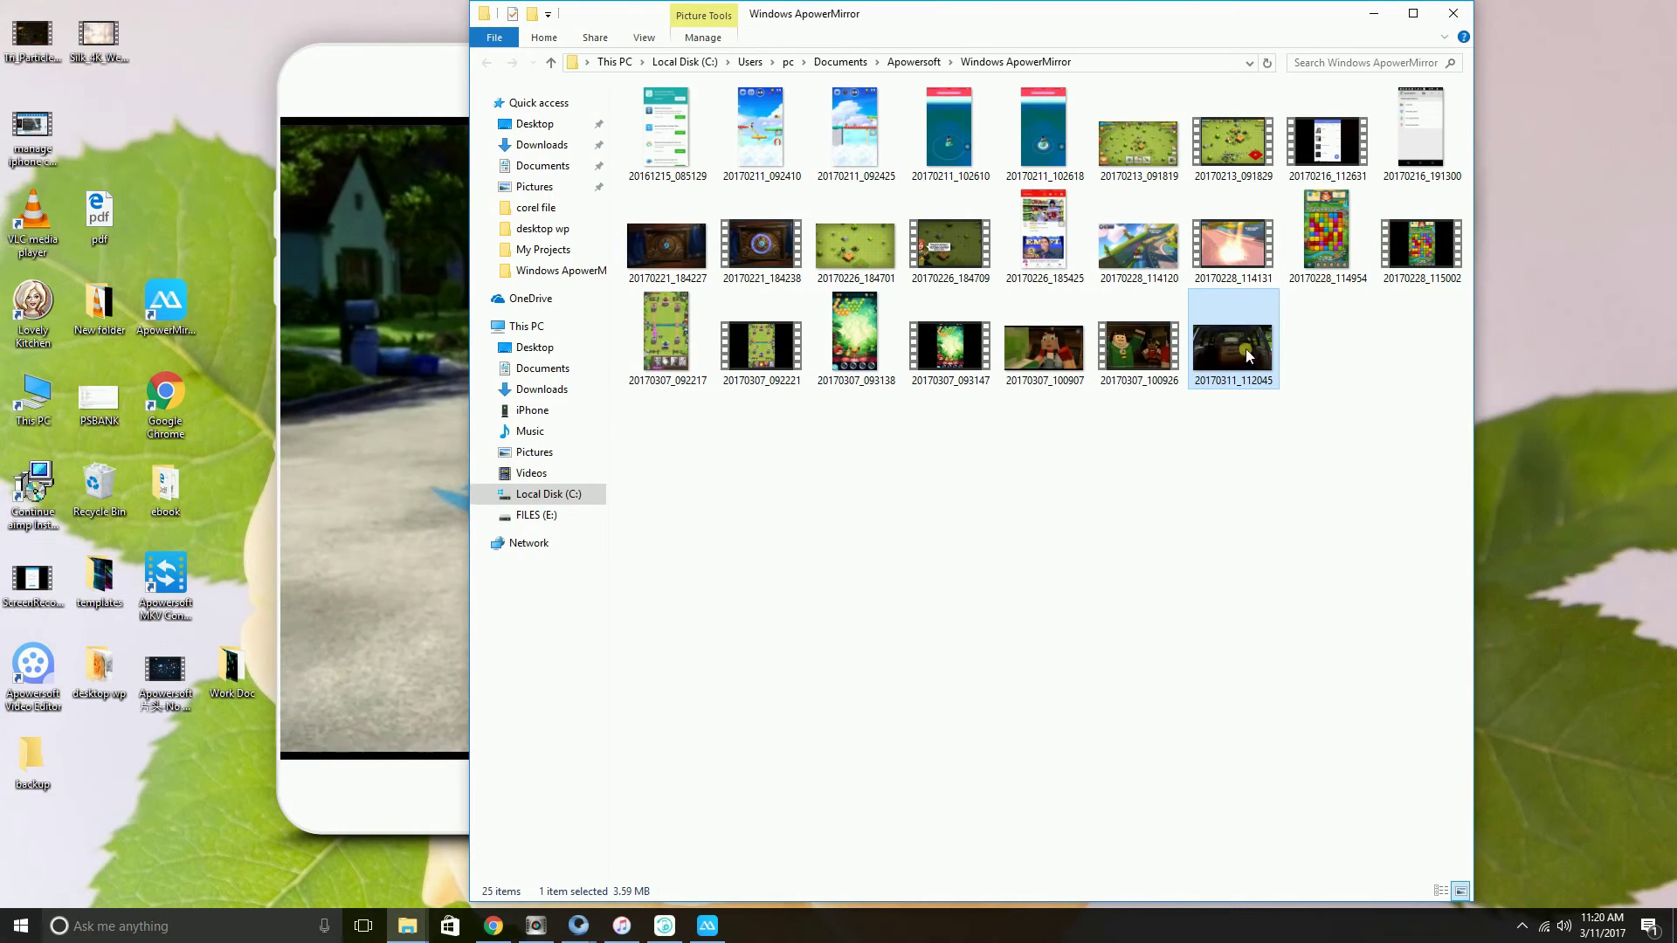
pyautogui.doubleClick(1252, 343)
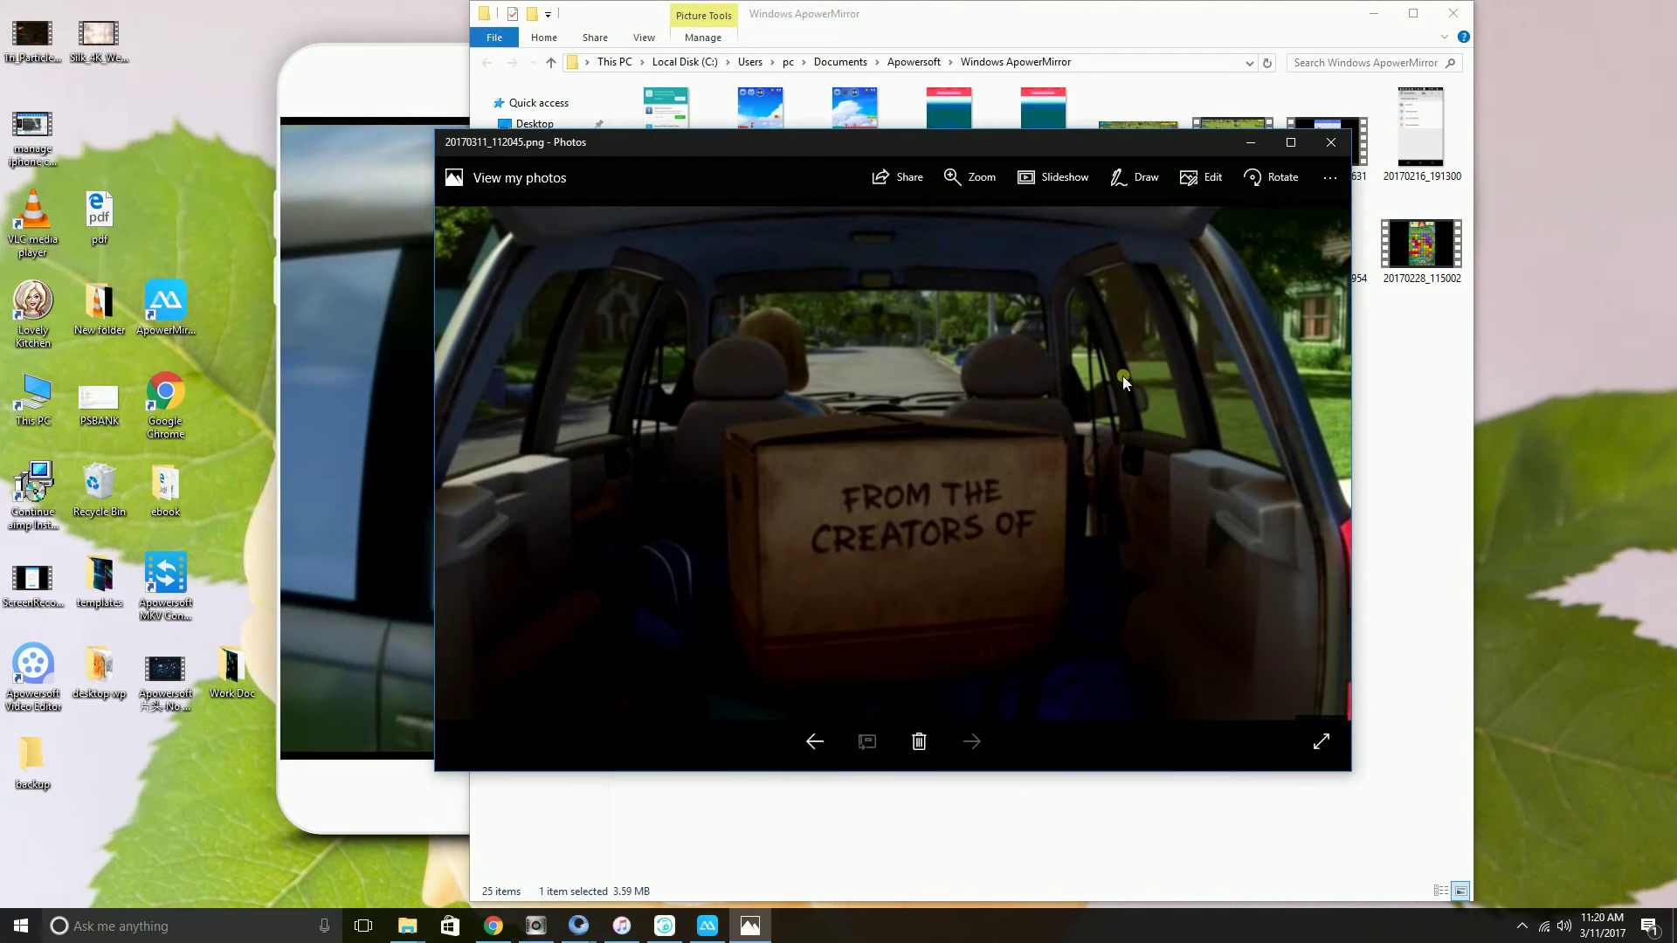
pyautogui.click(1330, 142)
pyautogui.click(1452, 13)
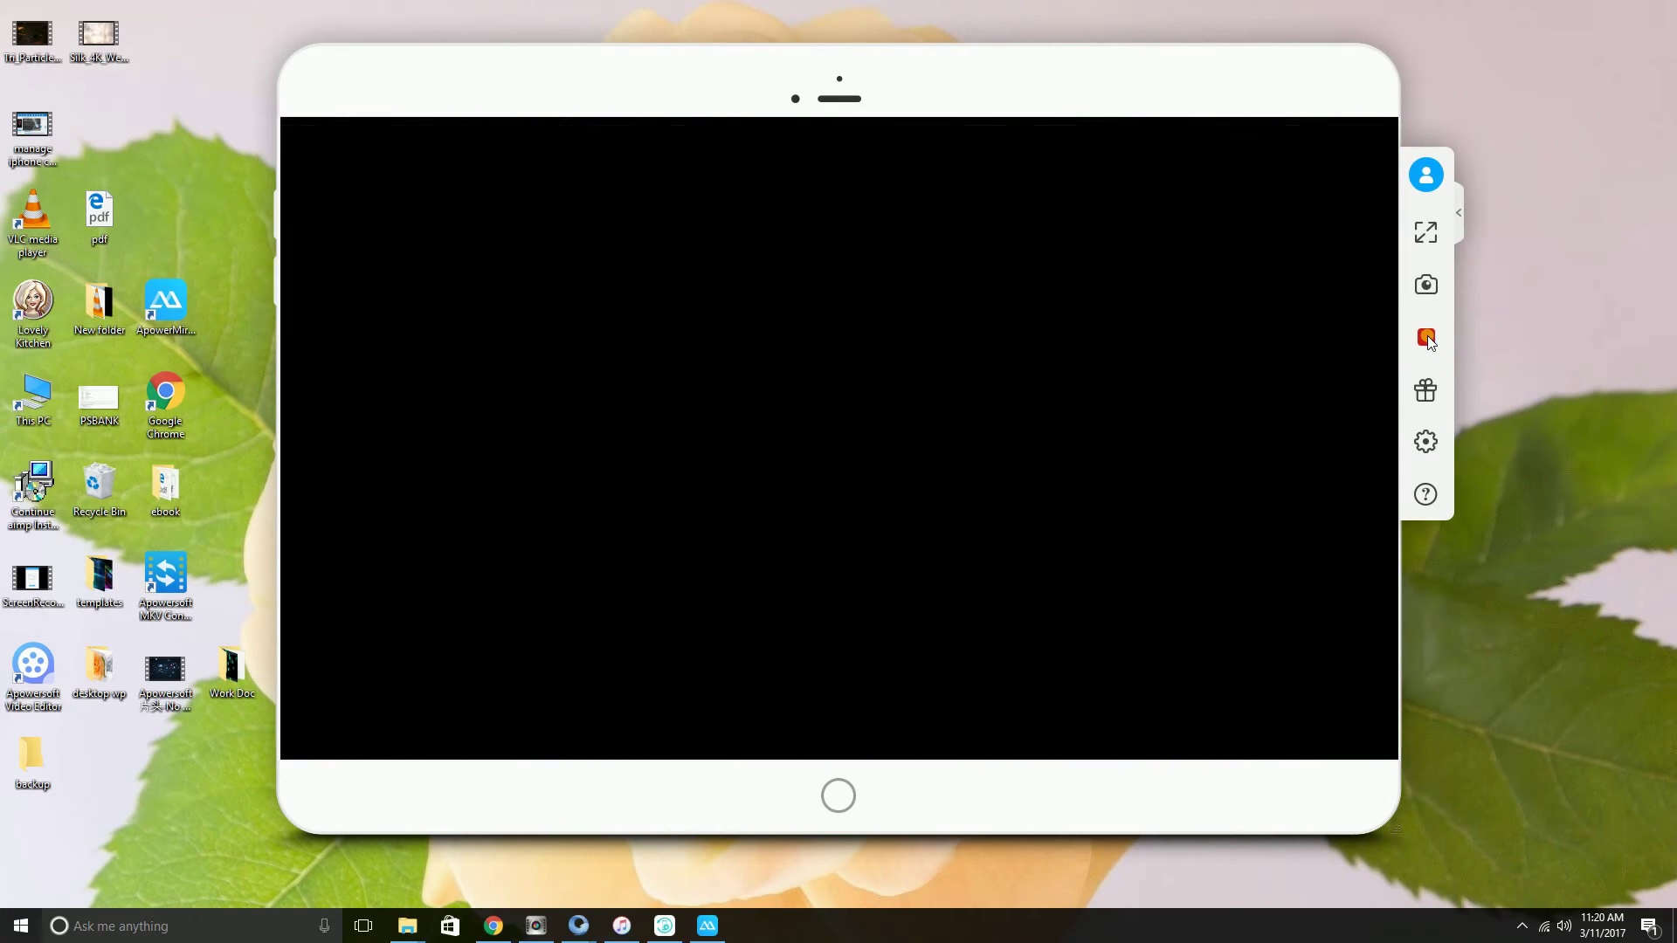
# Record a short clip saved as 20170311_112054, play it back, then close Movies & TV
pyautogui.click(1426, 335)
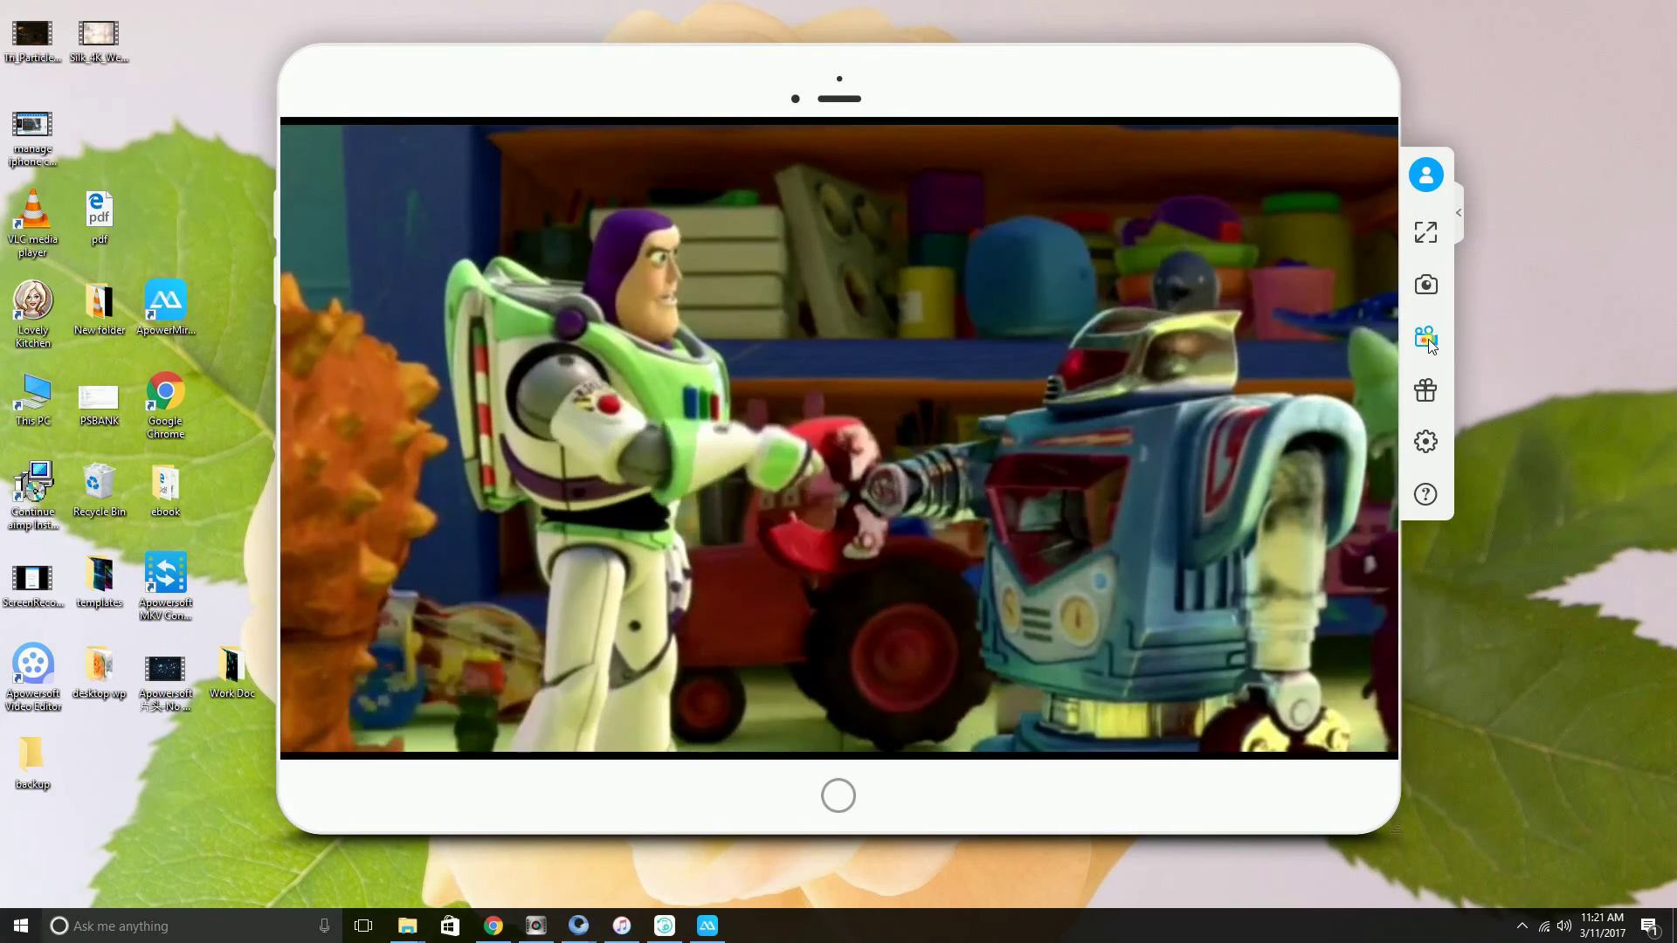
pyautogui.click(1429, 340)
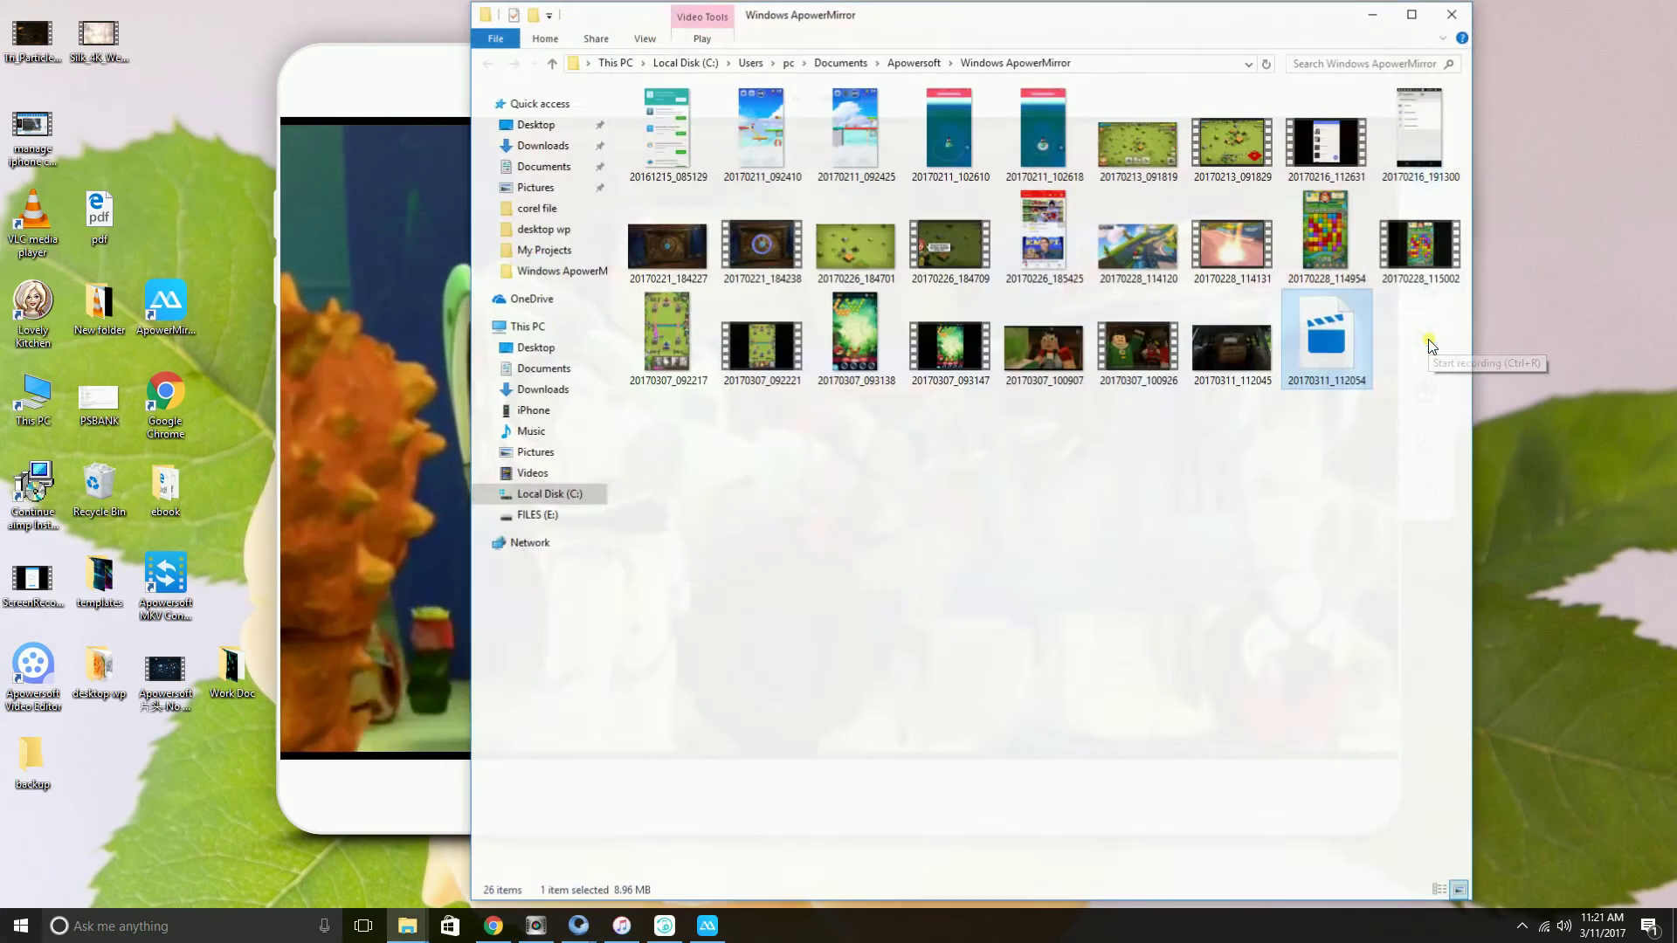
pyautogui.doubleClick(1327, 352)
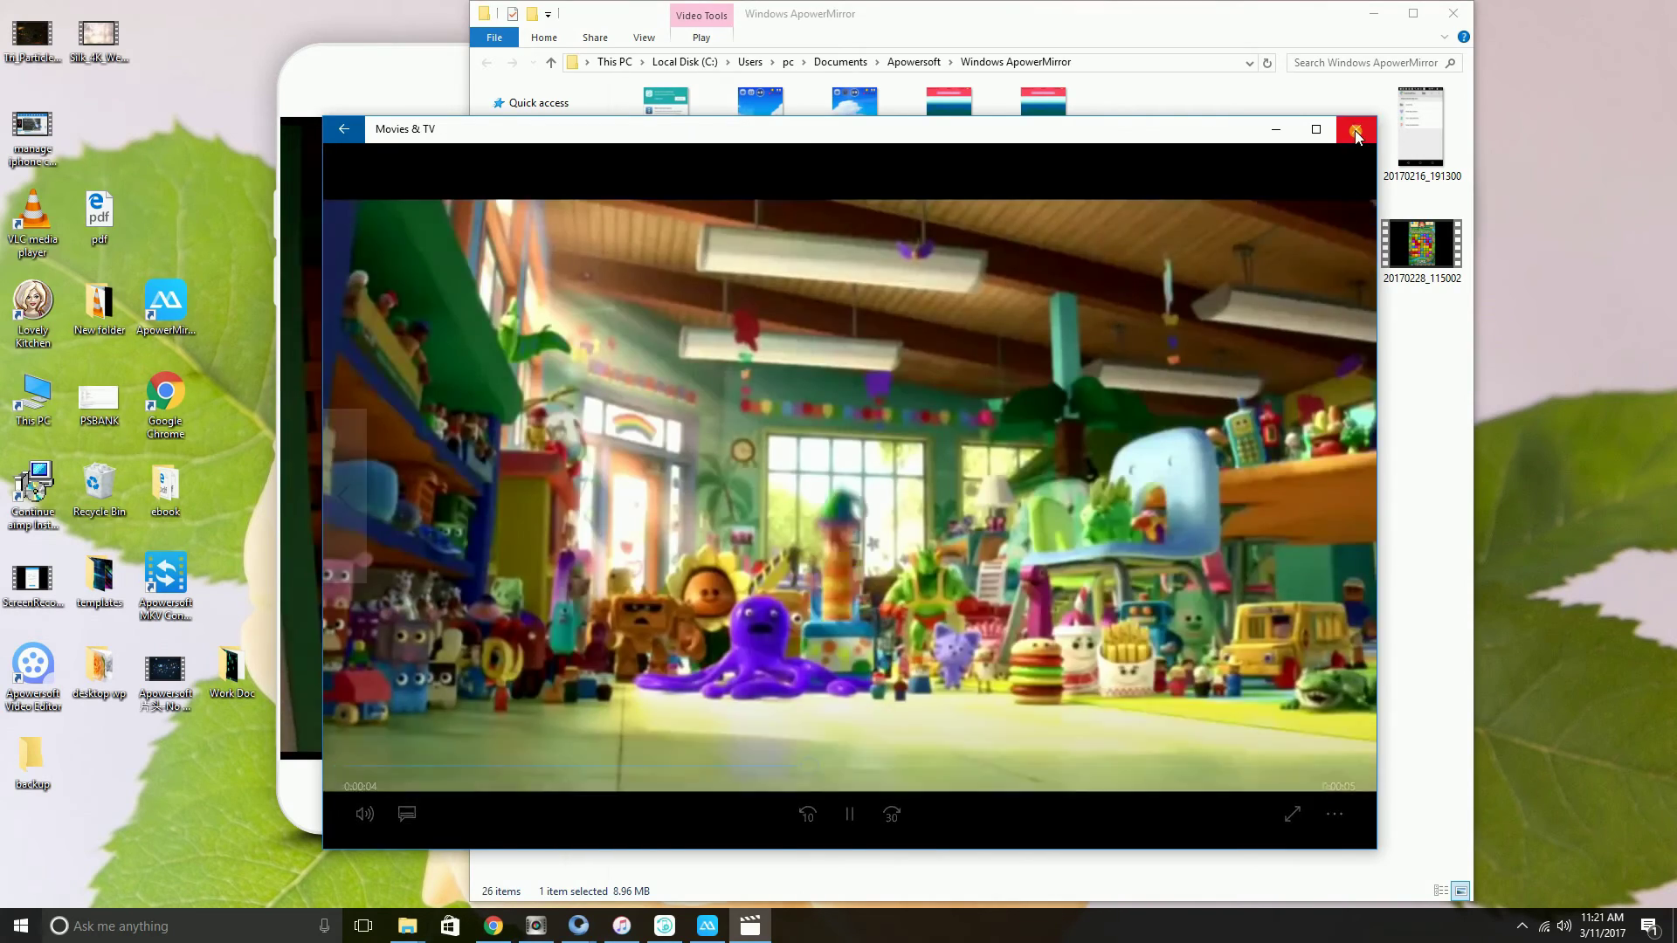
pyautogui.click(1357, 130)
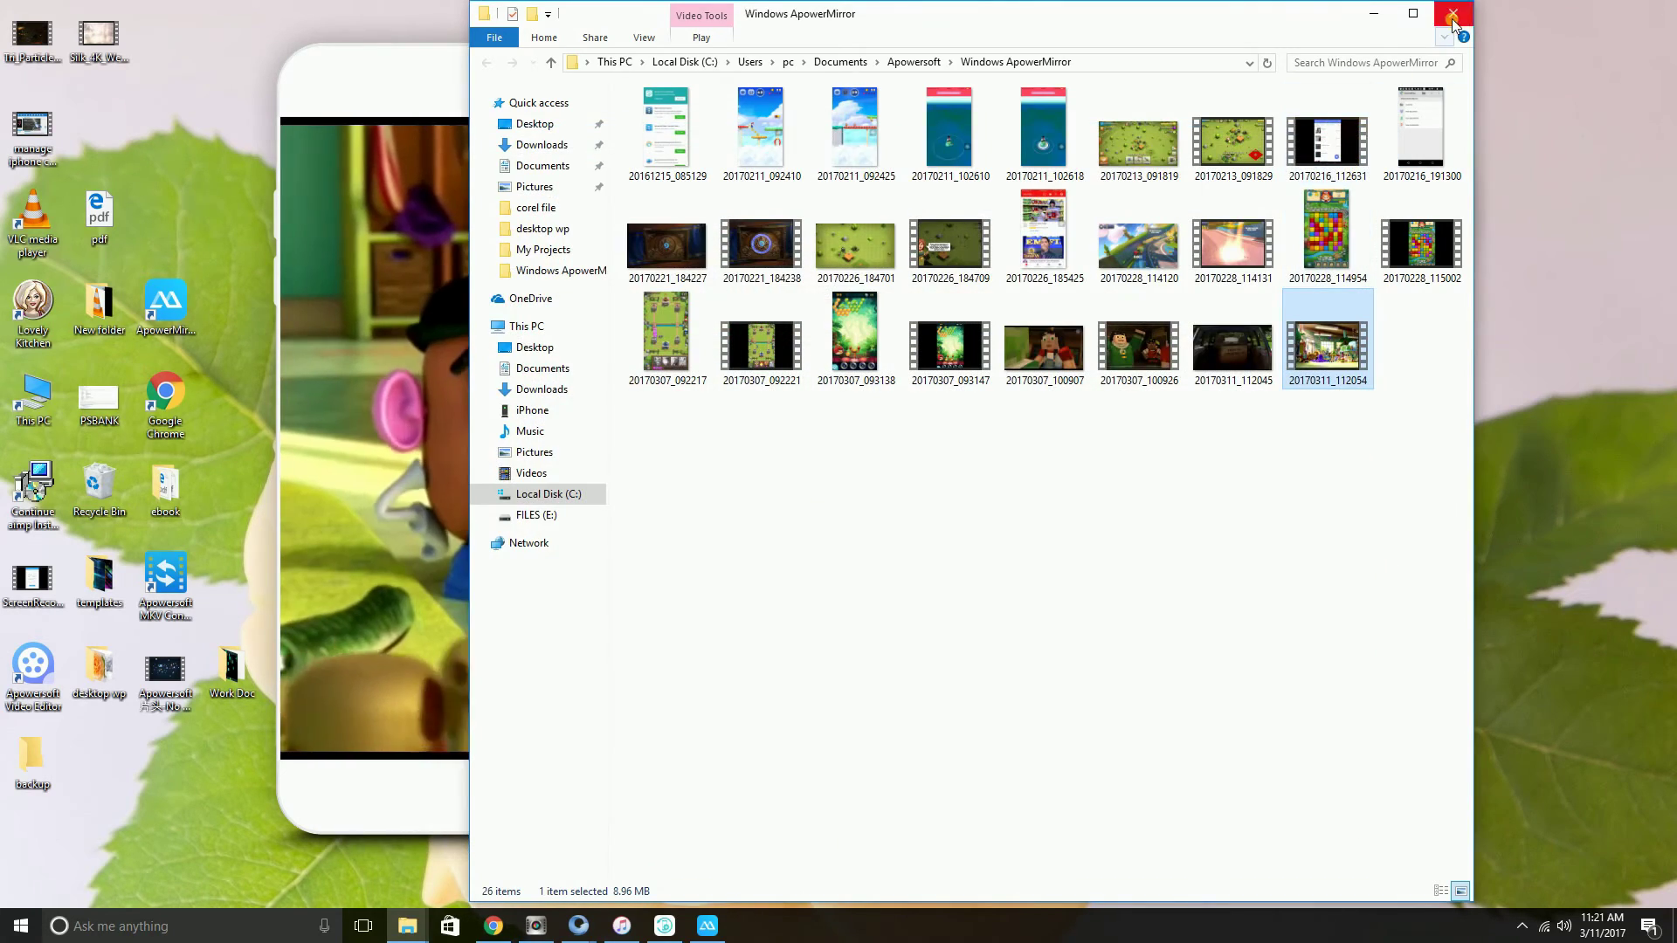
# Close the folder window and exit ApowerMirror entirely
pyautogui.click(1451, 16)
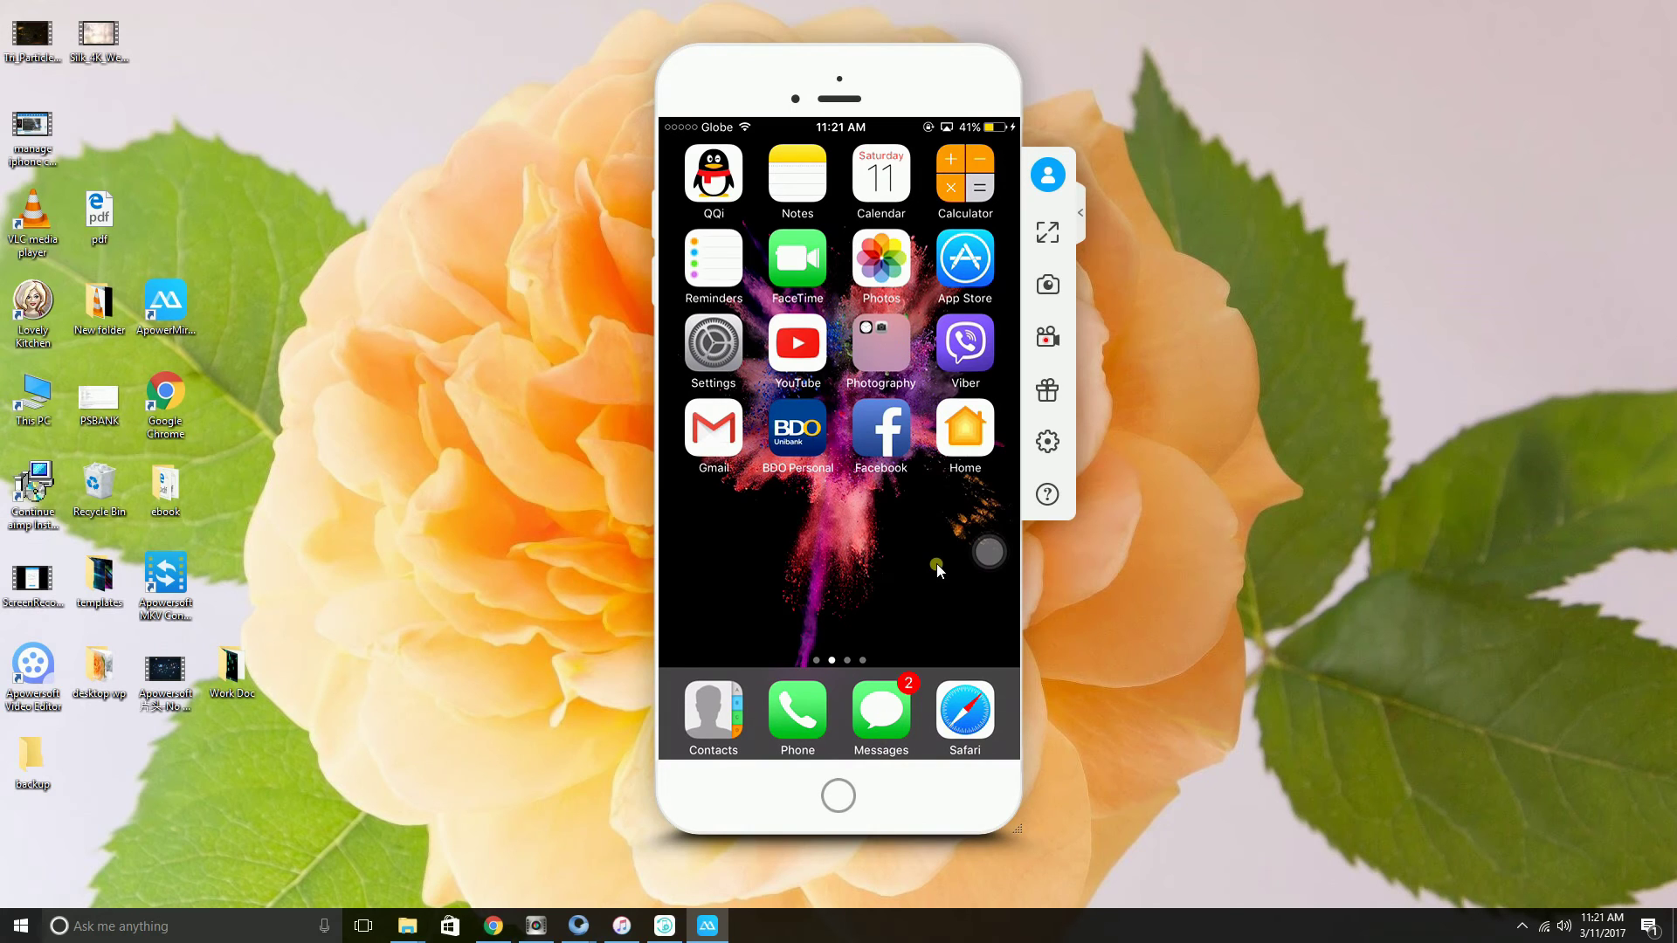
pyautogui.moveTo(839, 95)
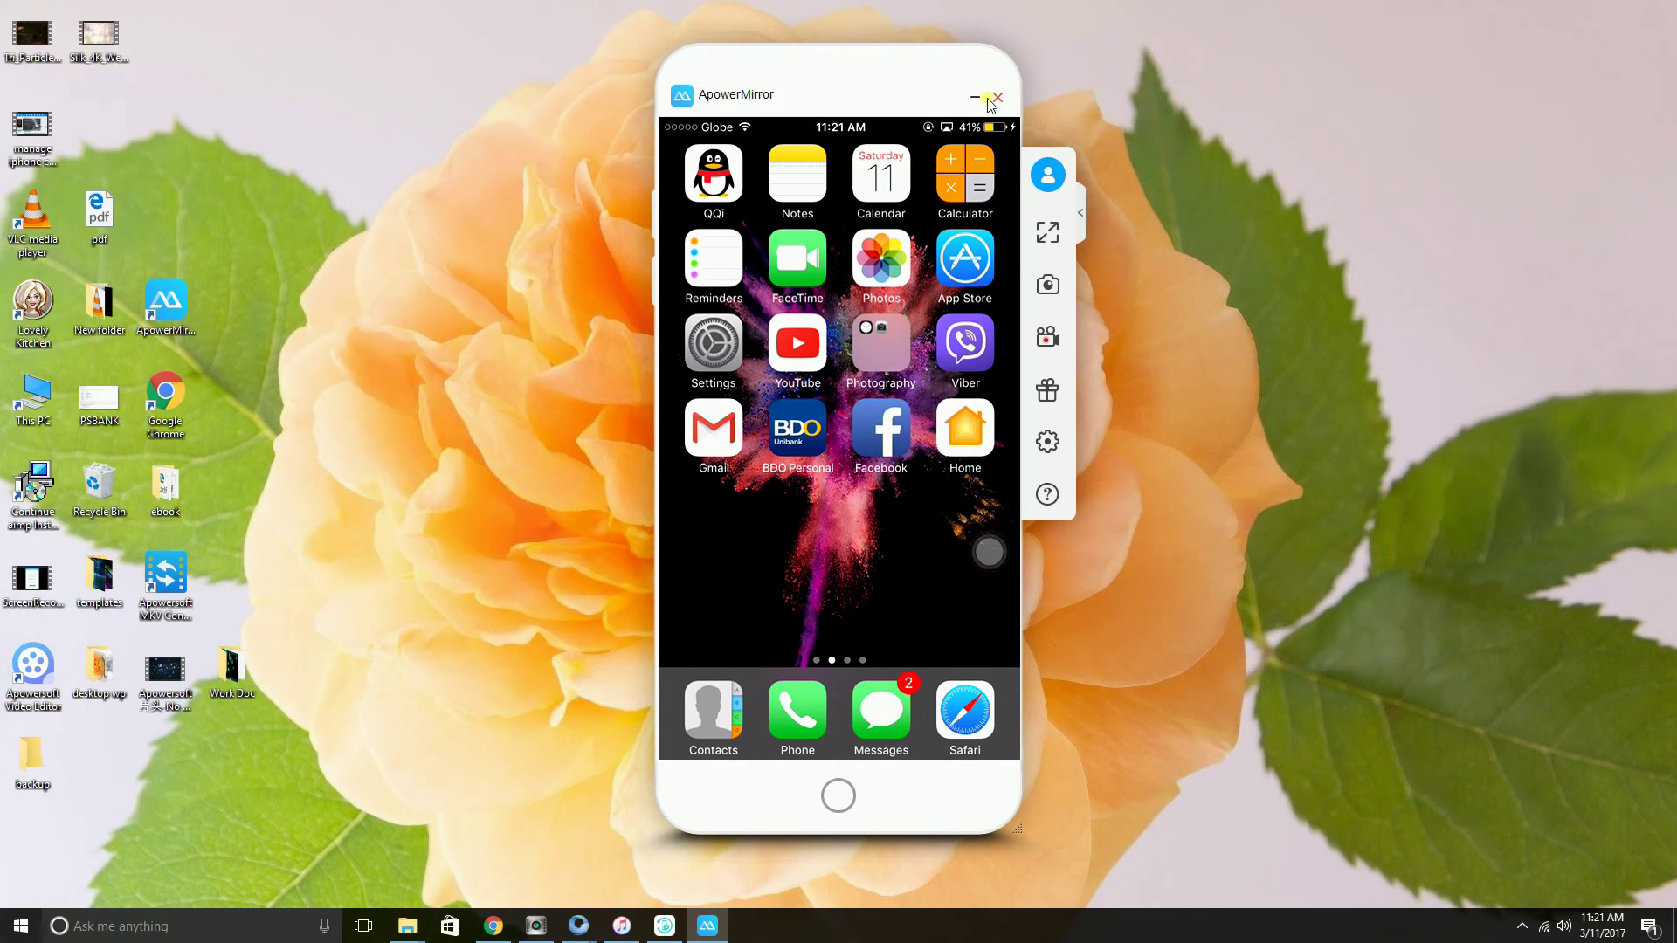
pyautogui.click(1005, 101)
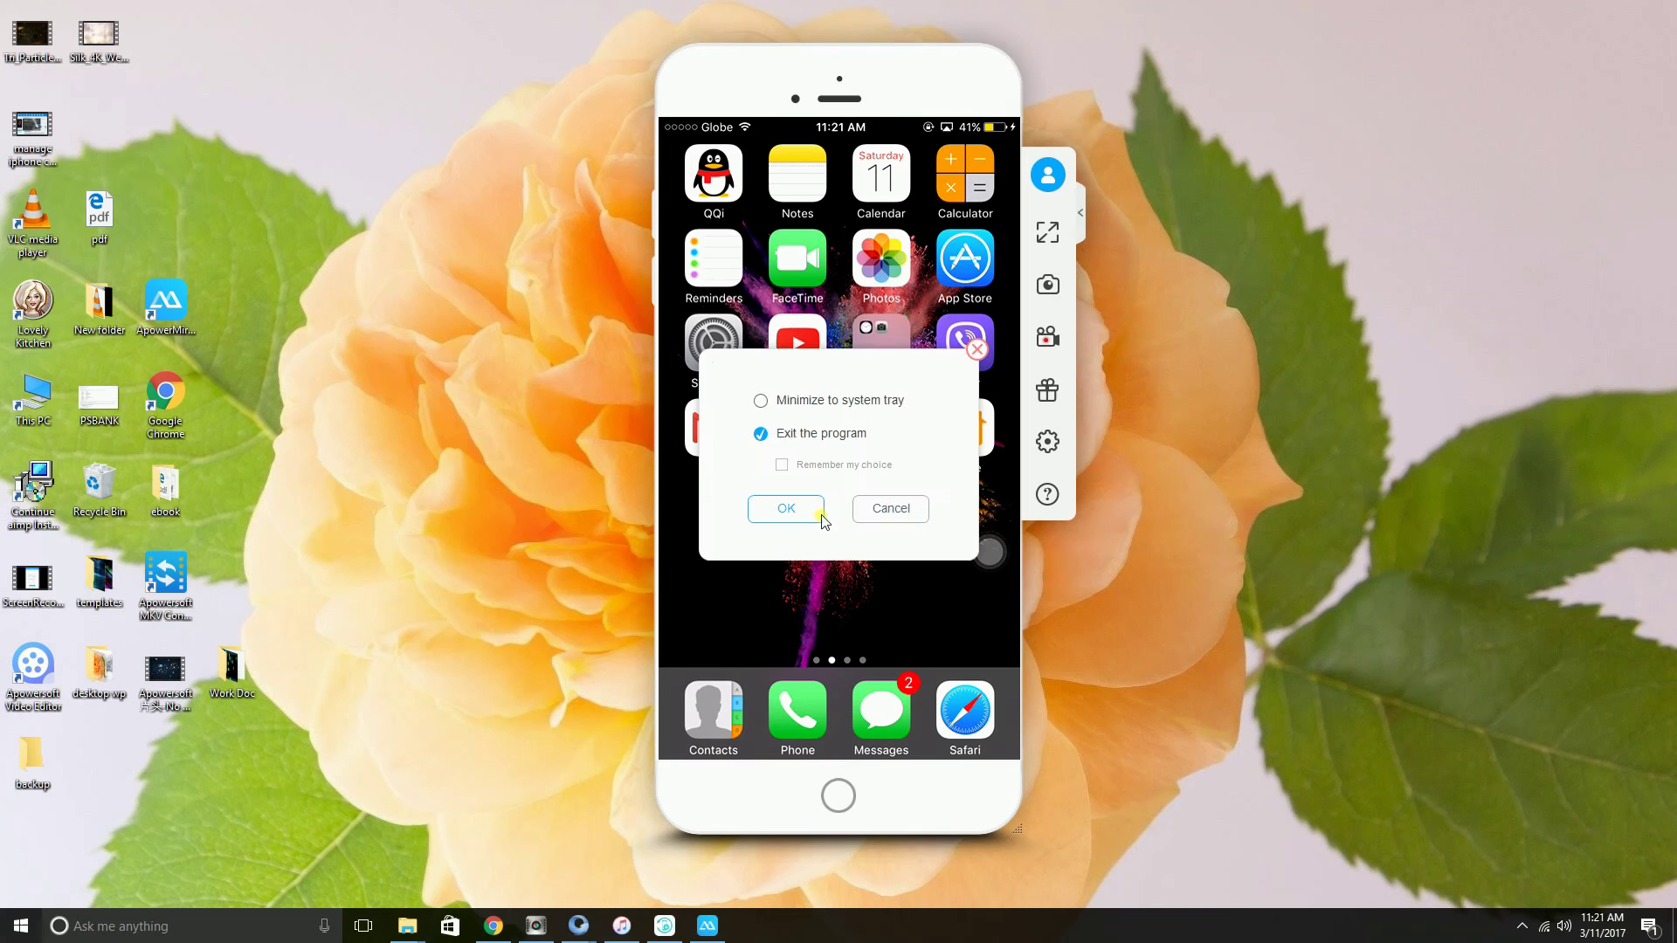
pyautogui.click(791, 506)
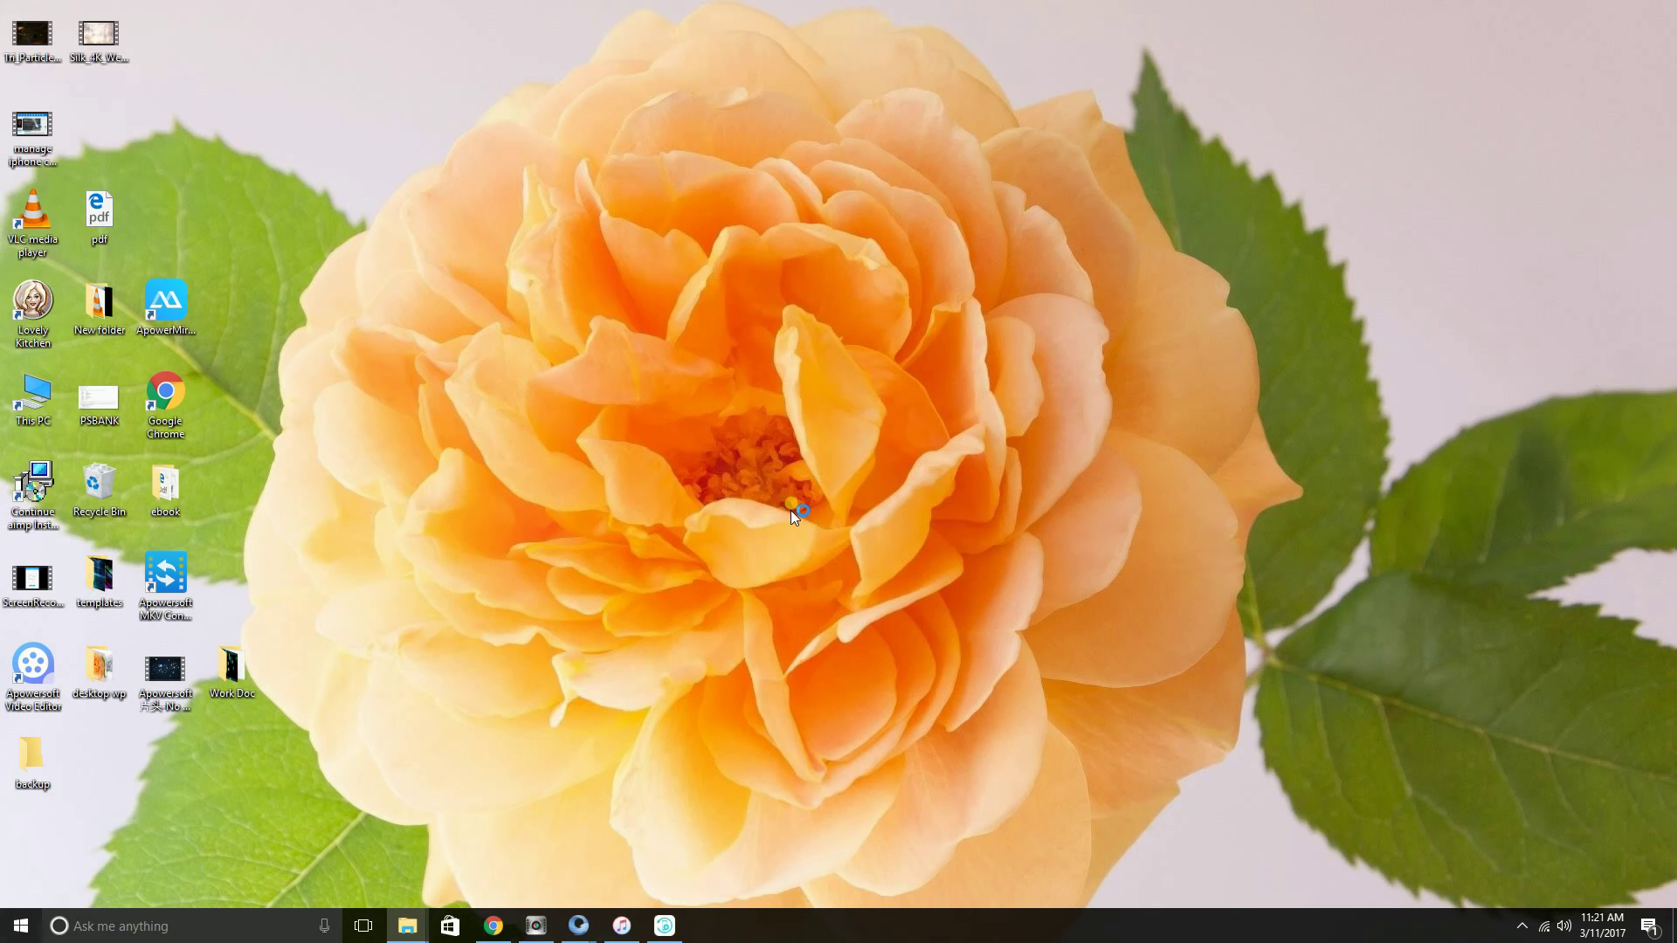